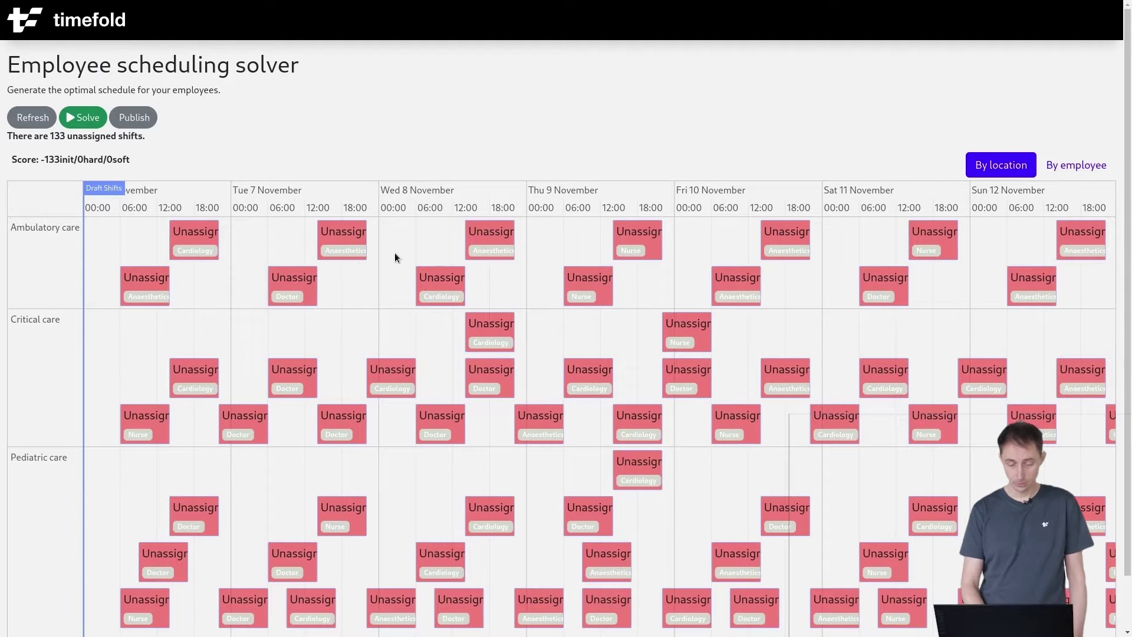
Group the schedule by employee and scroll through every employee's desired, undesired and unavailable days
click(1059, 165)
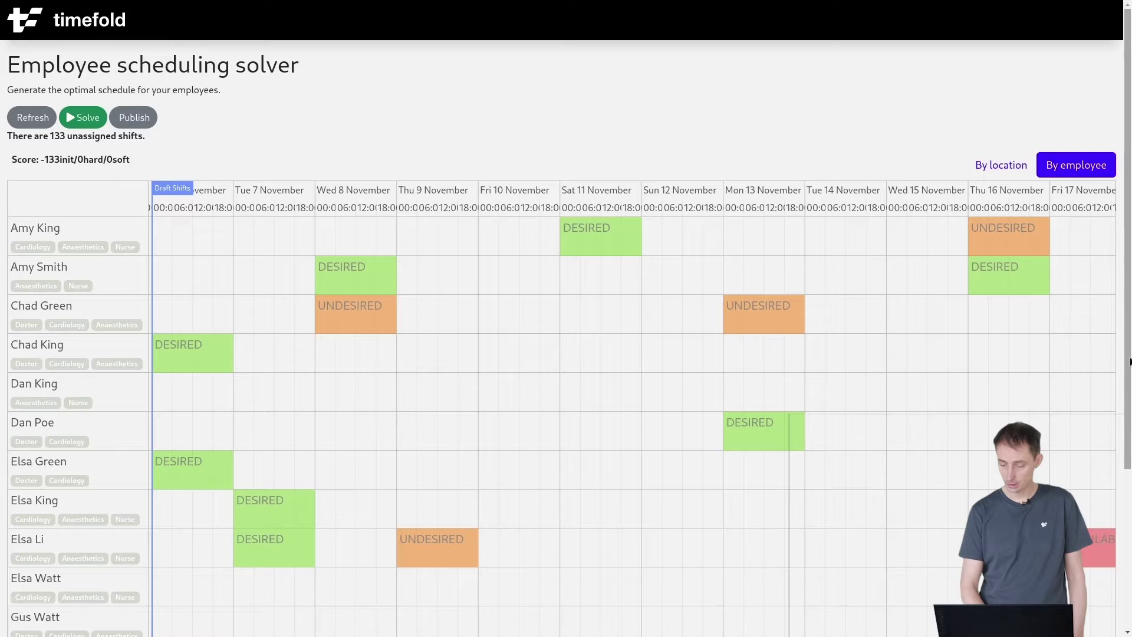
drag(1129, 361, 1129, 470)
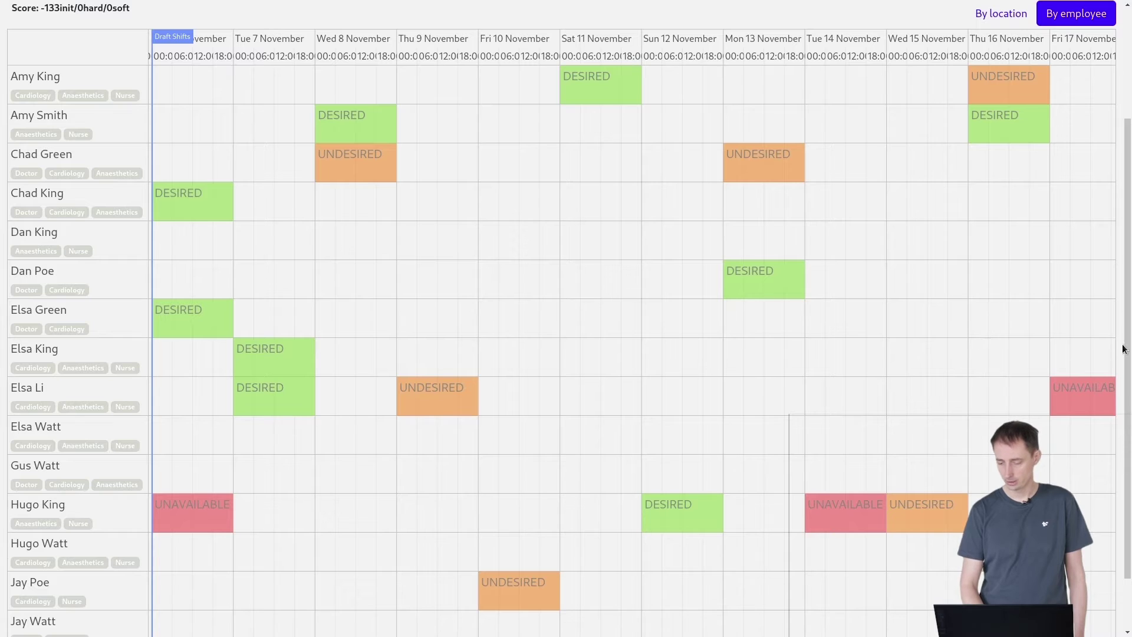
drag(1123, 349, 1122, 233)
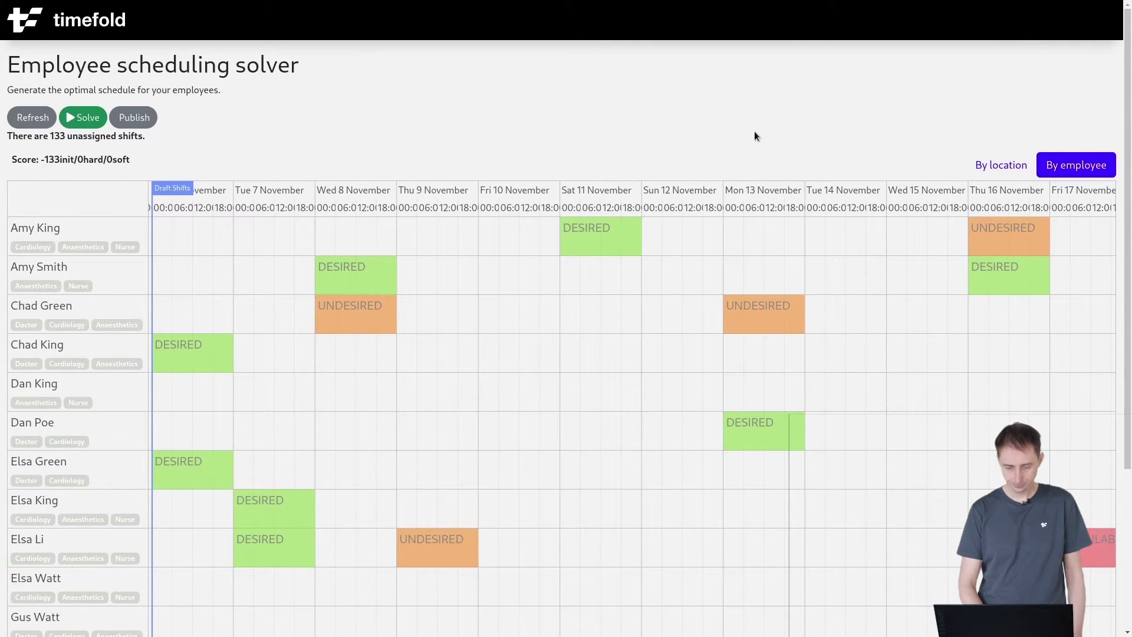
Run the solver until no shifts are unassigned at 0hard/1920soft, then show the result by employee
click(981, 165)
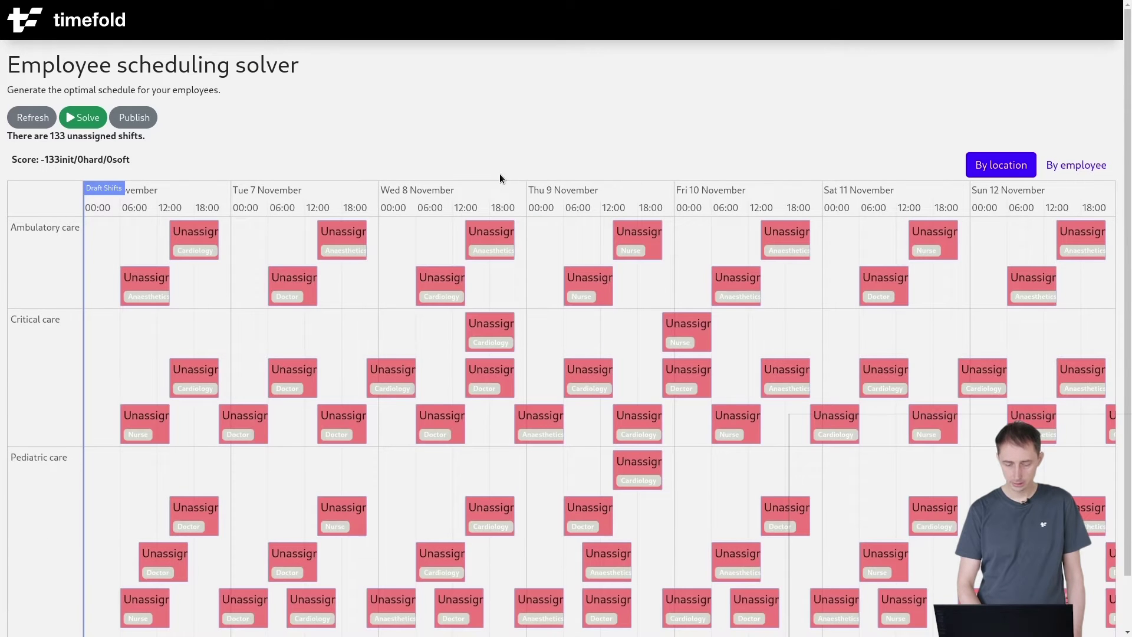
click(94, 121)
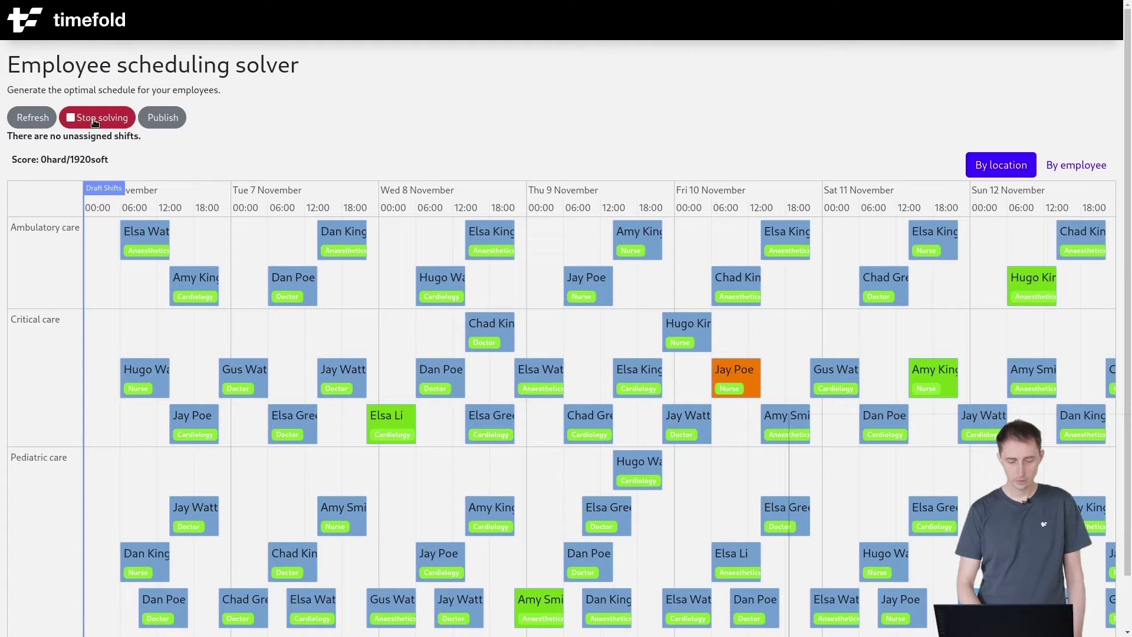
click(94, 121)
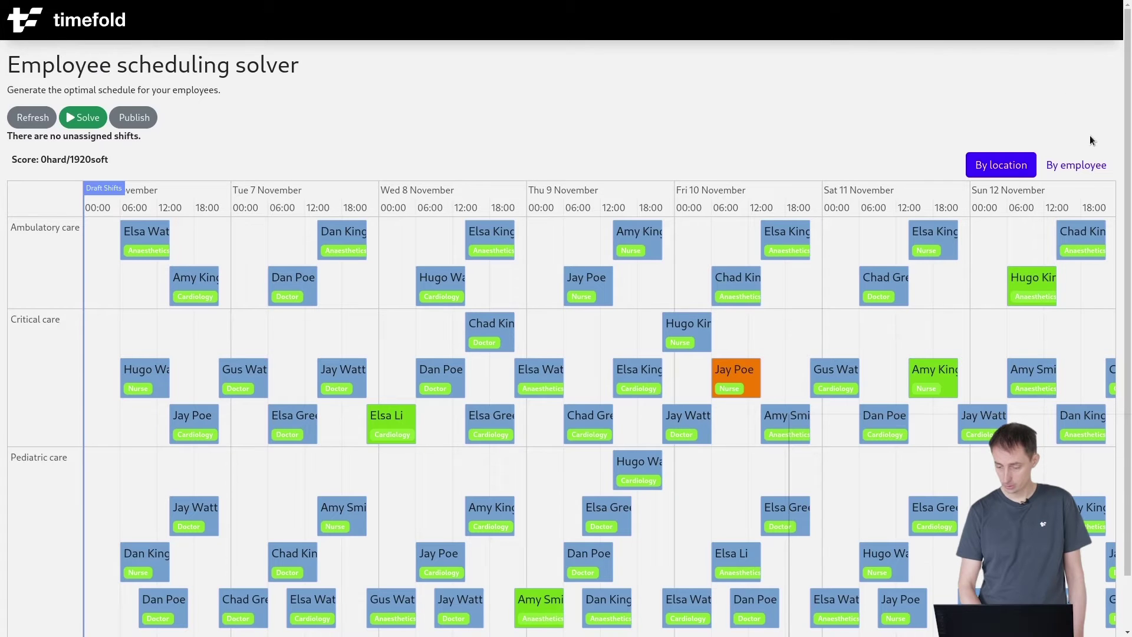
click(1062, 170)
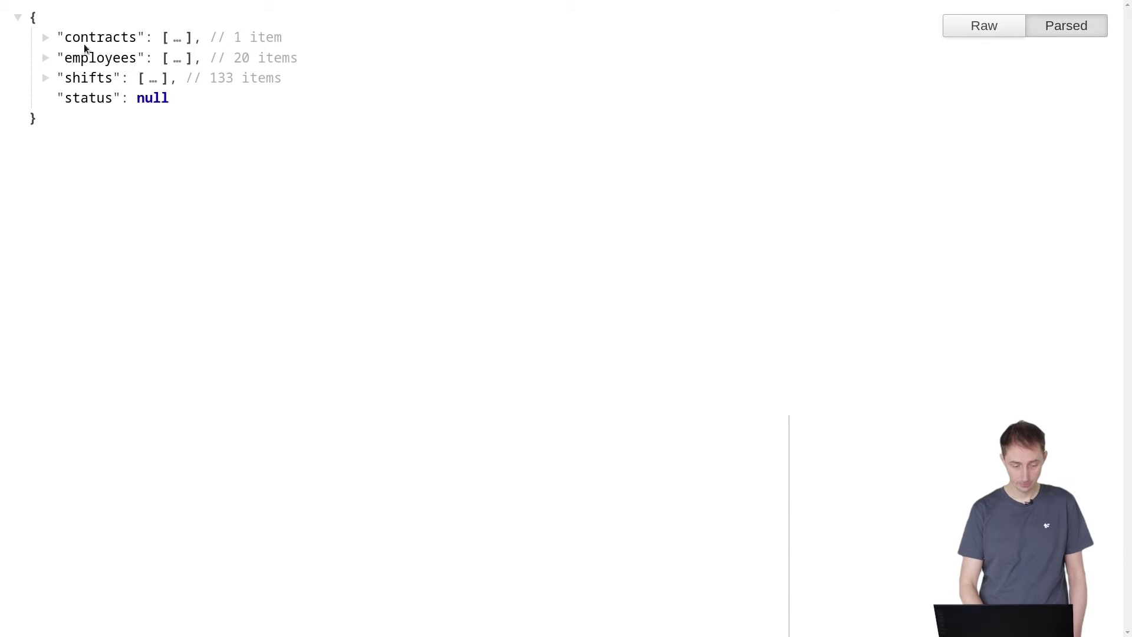
Expand the employees array and highlight the first two employees' ids
click(45, 58)
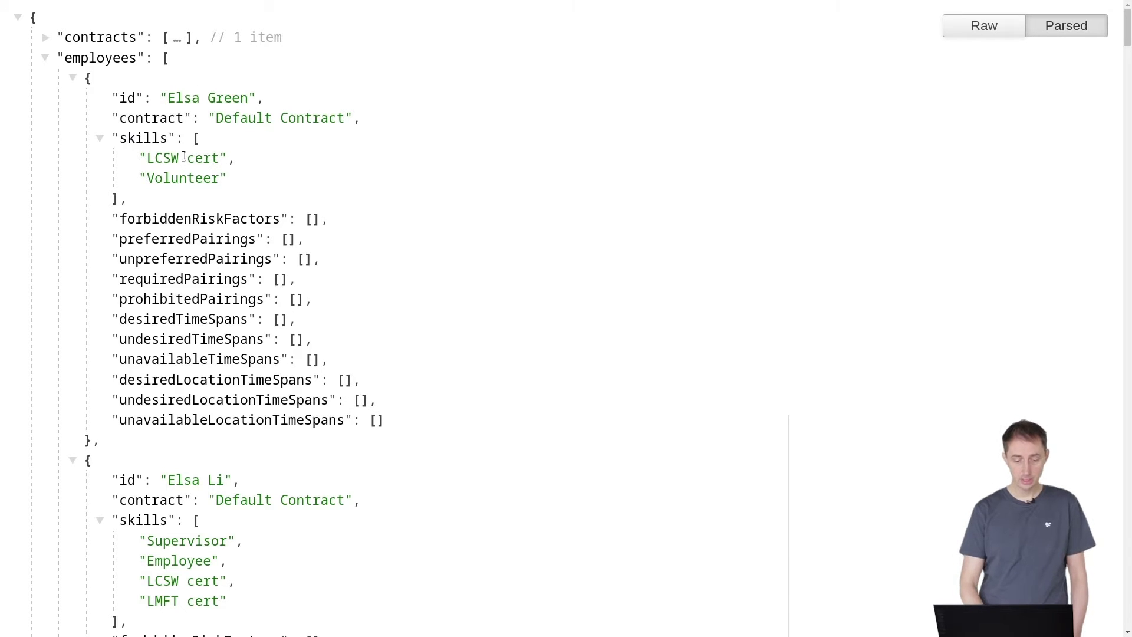
double_click(180, 98)
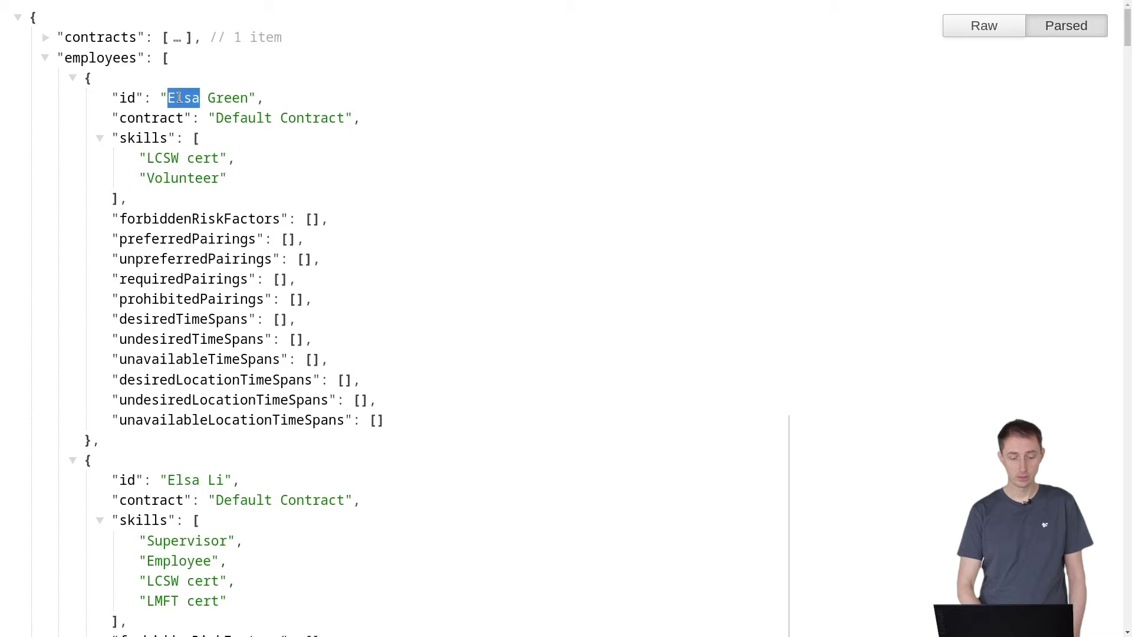
scroll(180, 118, down, 3)
double_click(200, 276)
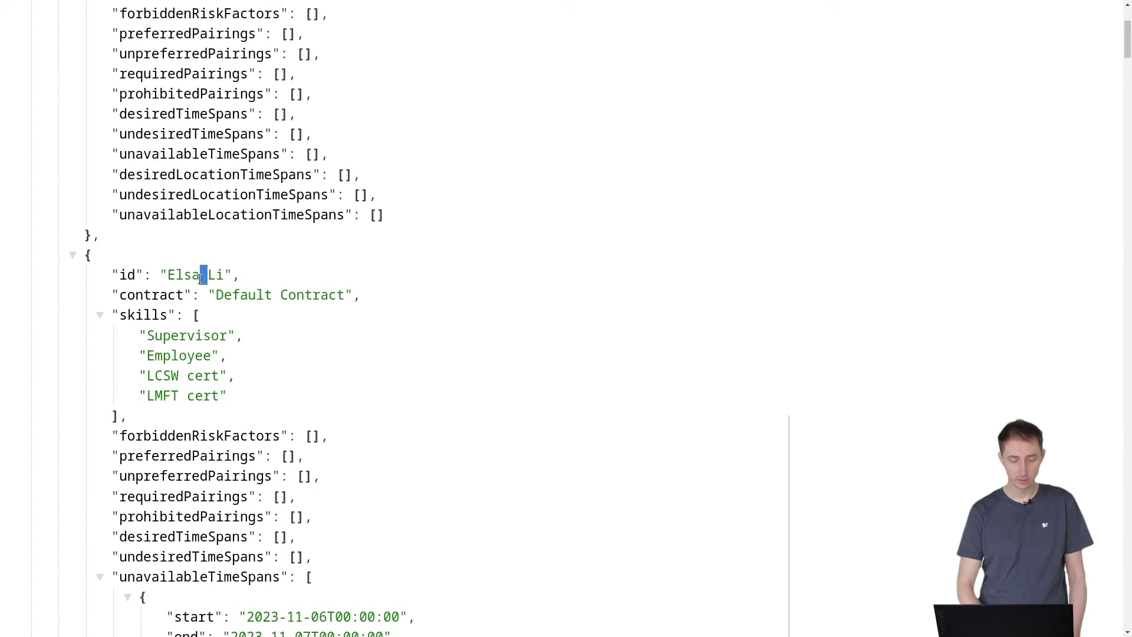
scroll(200, 278, down, 3)
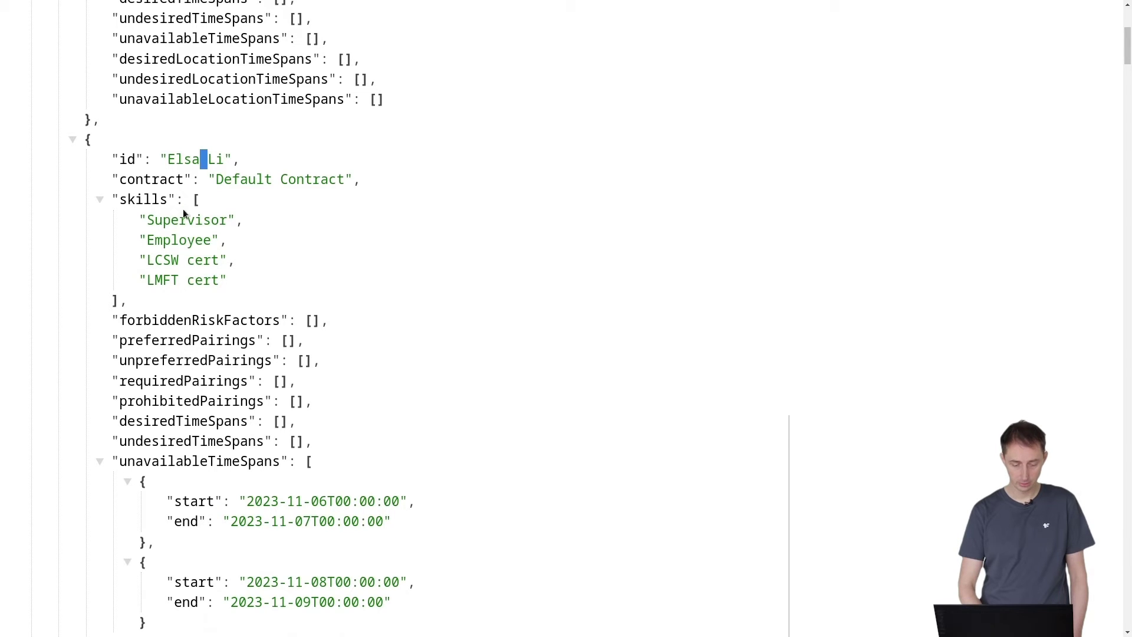
Highlight the Supervisor and LCSW cert skills in the employees' skill lists
double_click(185, 222)
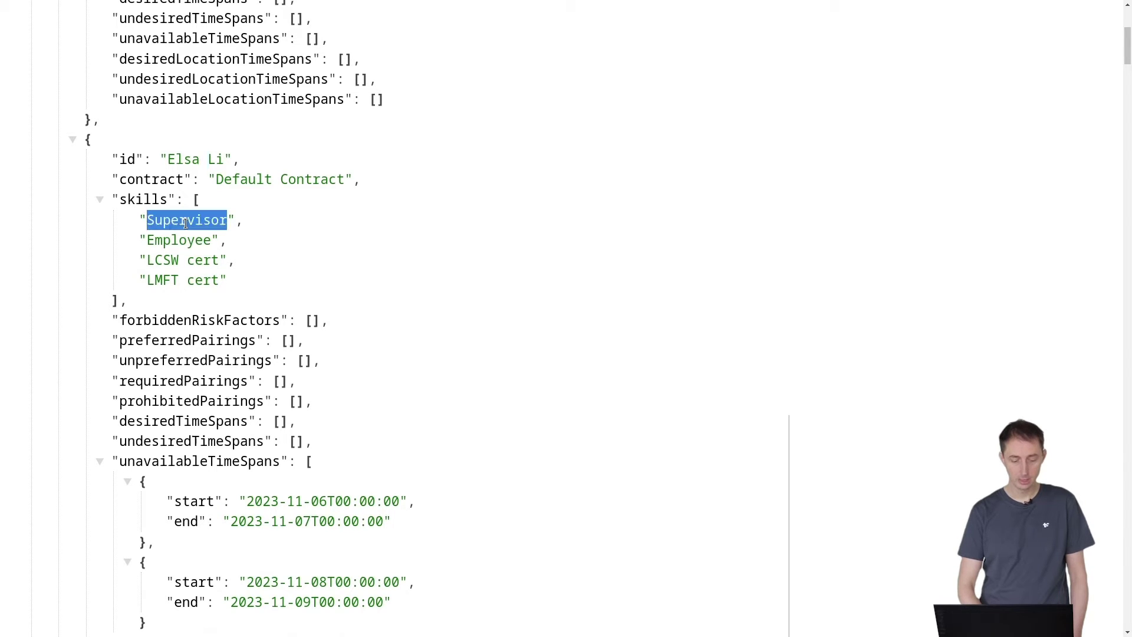
click(182, 255)
double_click(196, 254)
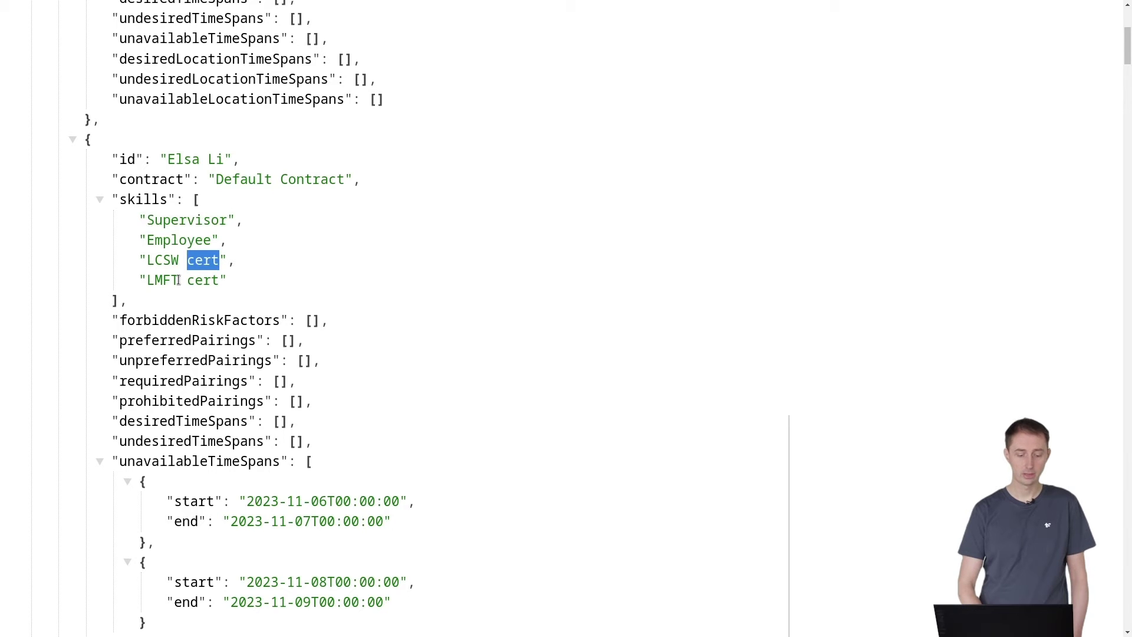
scroll(178, 280, down, 3)
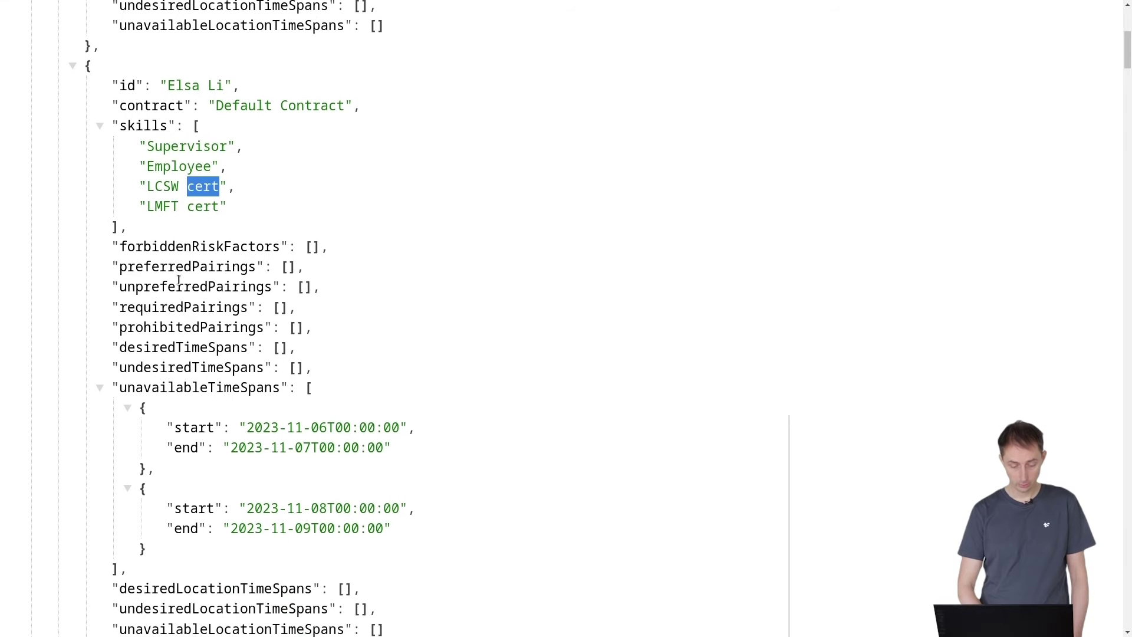
scroll(161, 323, down, 2)
scroll(161, 324, down, 1)
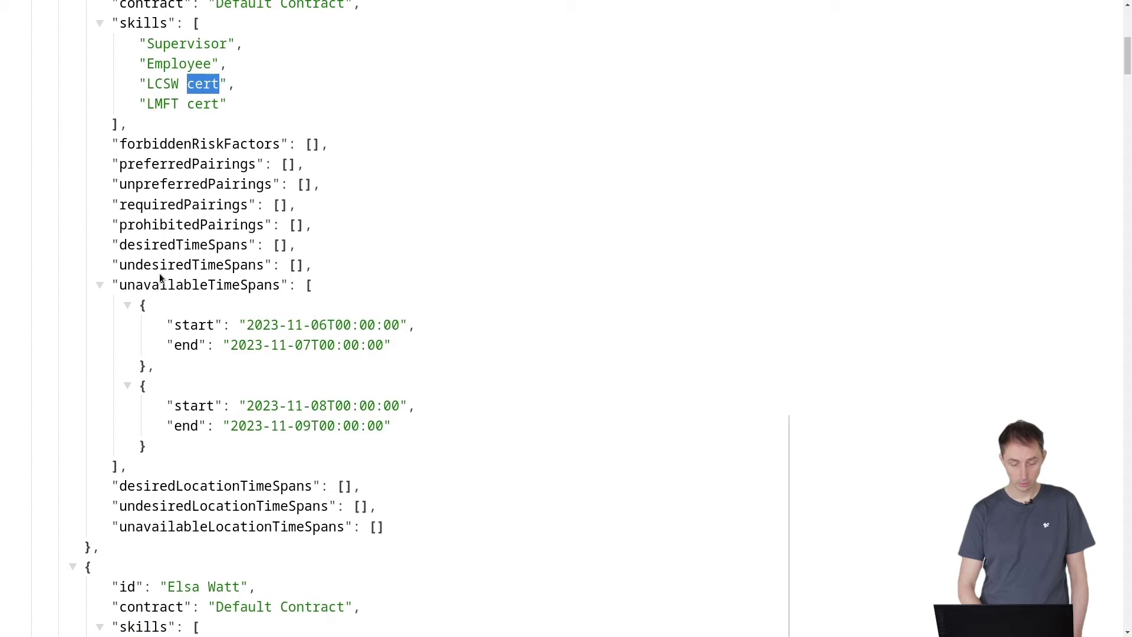
Highlight the unavailableTimeSpans field and its first start date, then return to the top of the JSON
click(197, 286)
double_click(196, 287)
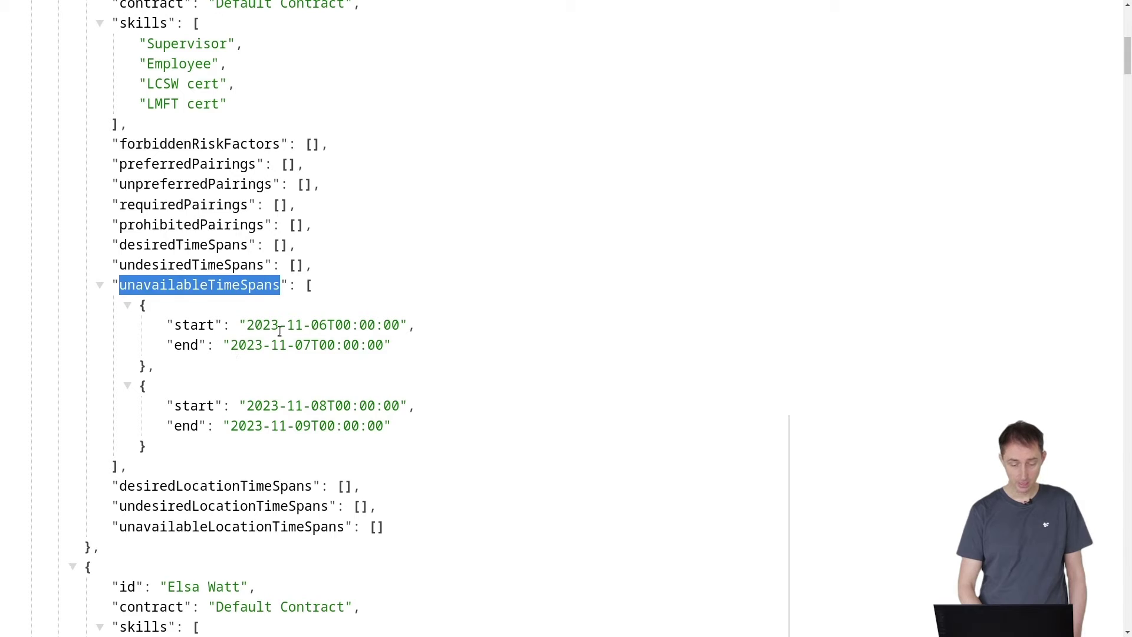
click(309, 326)
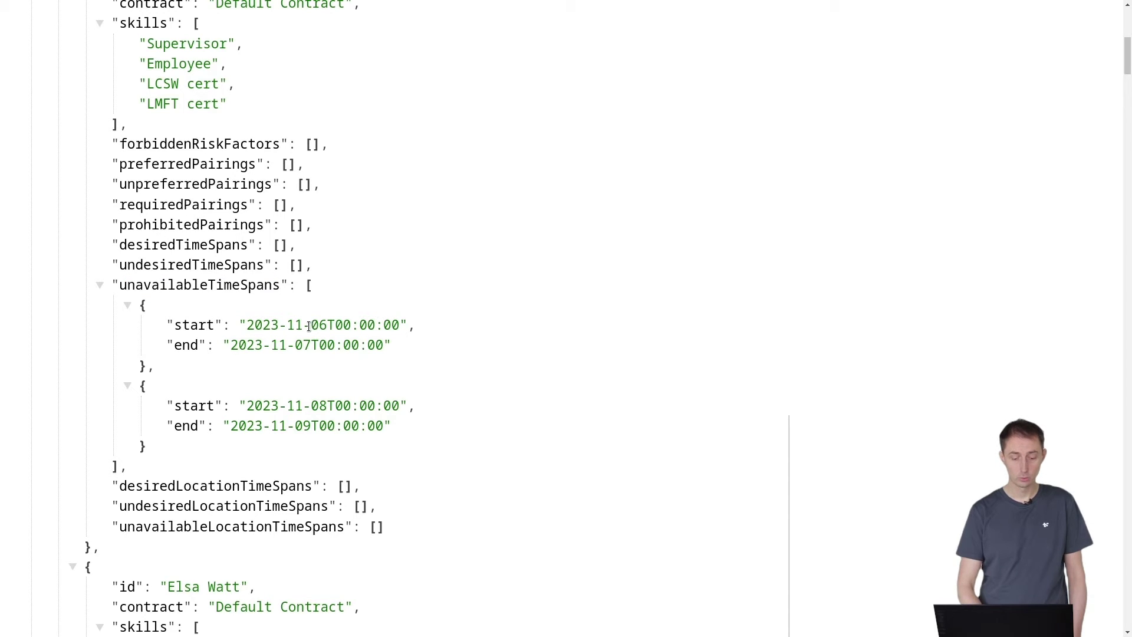
double_click(308, 327)
click(324, 319)
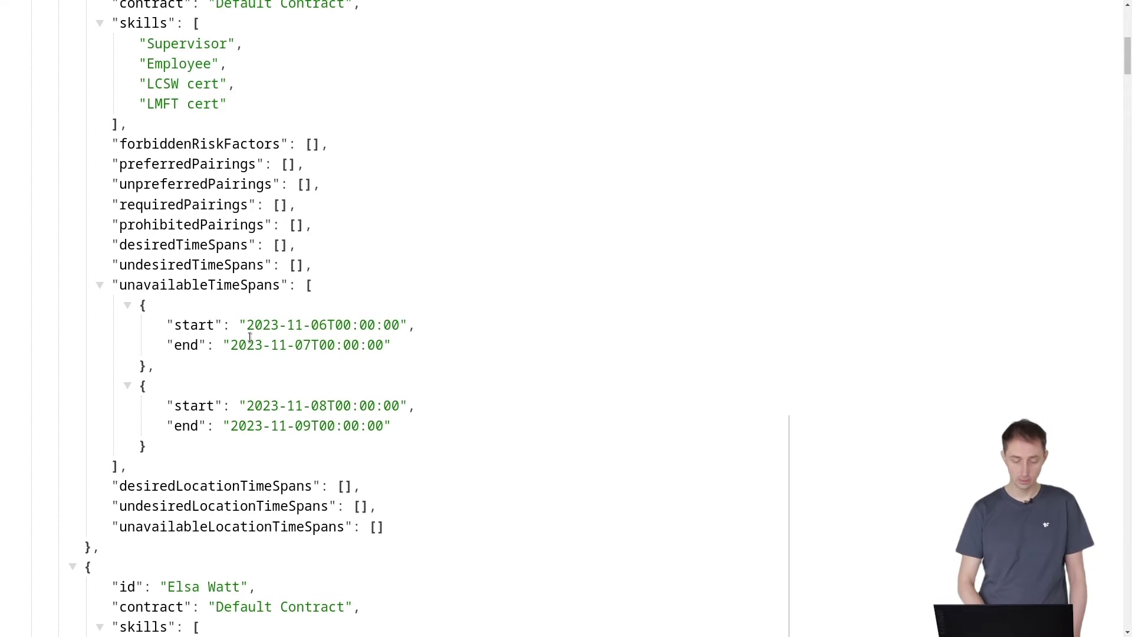
key(Home)
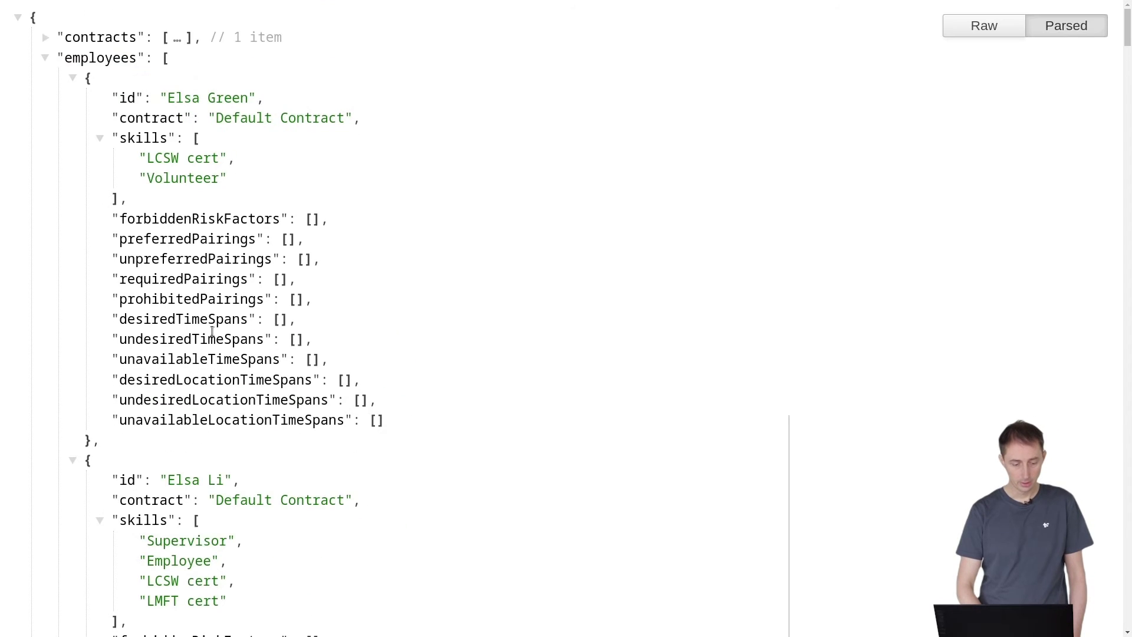
click(45, 59)
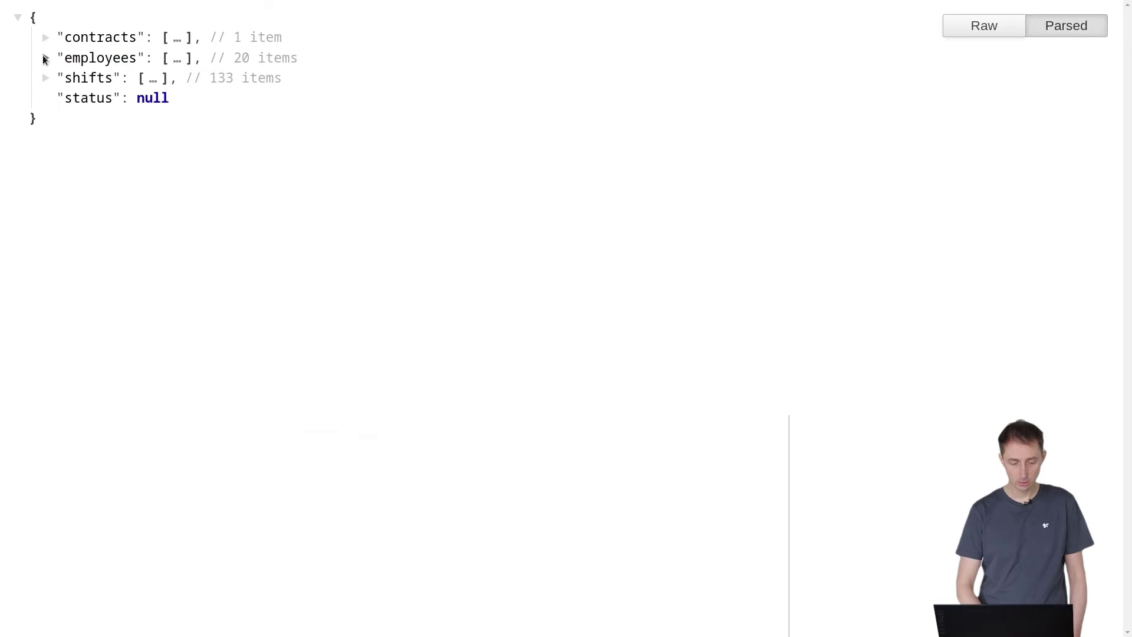
click(45, 78)
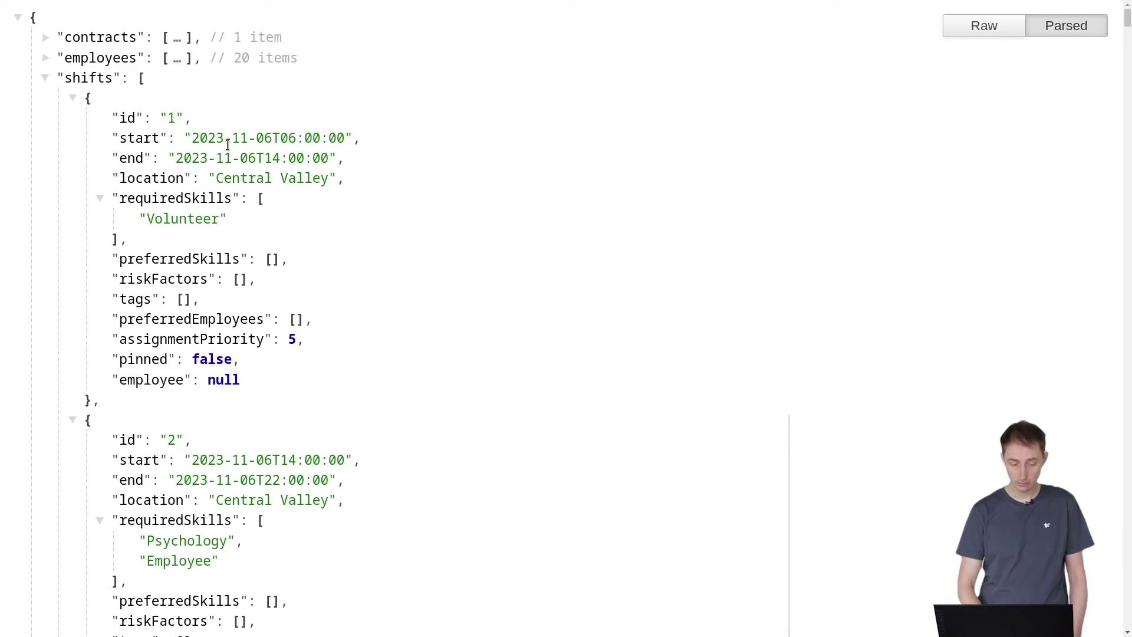
double_click(308, 139)
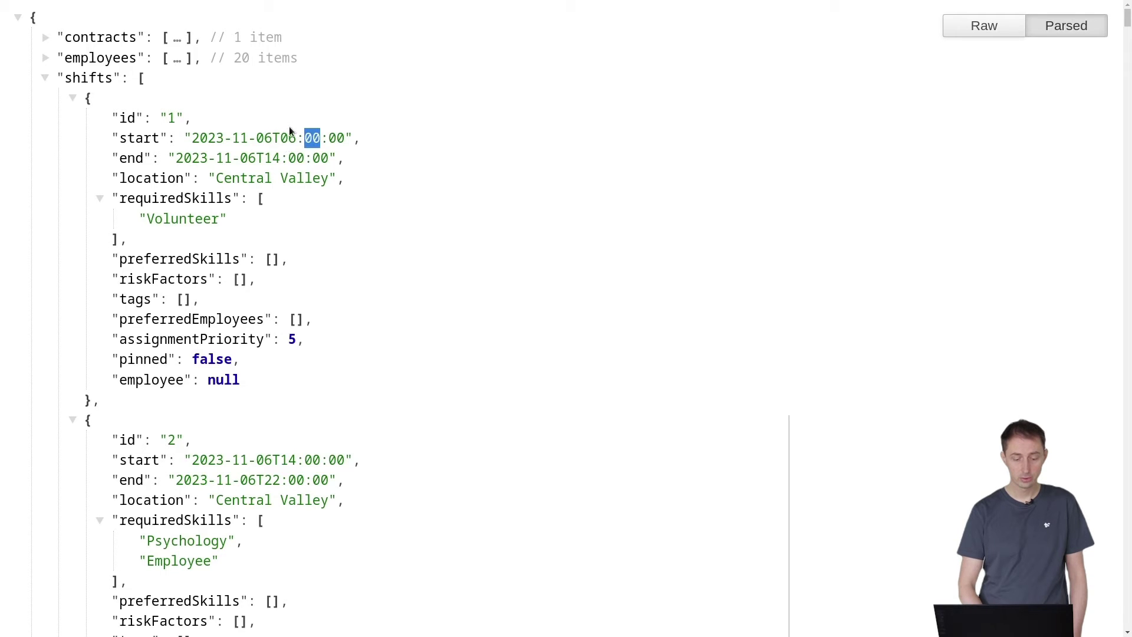
click(288, 136)
double_click(269, 159)
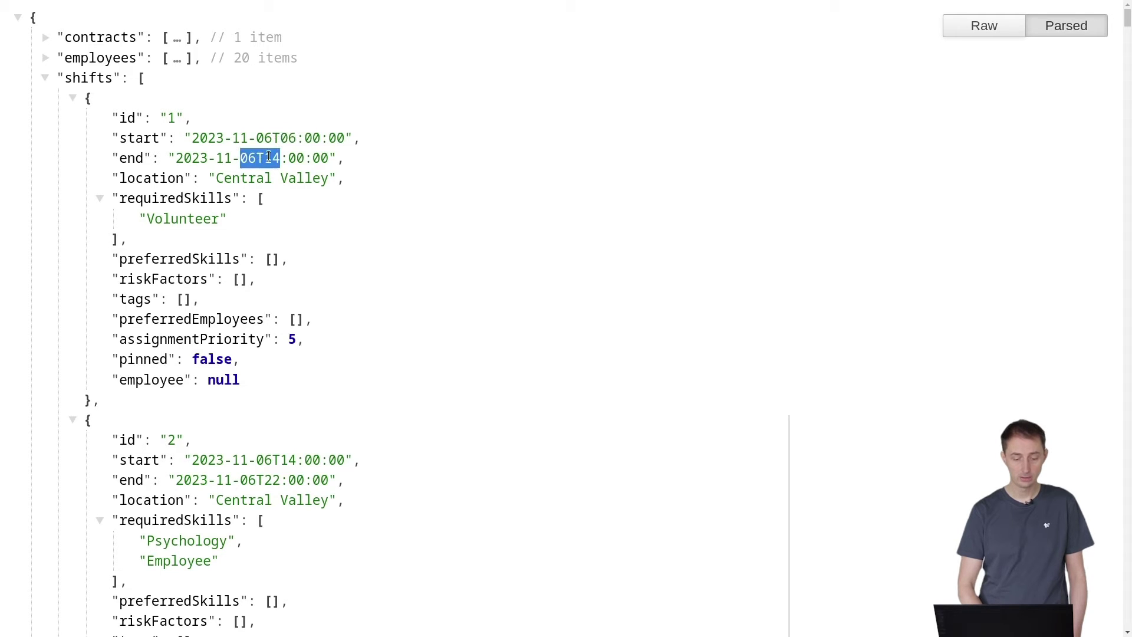
double_click(184, 221)
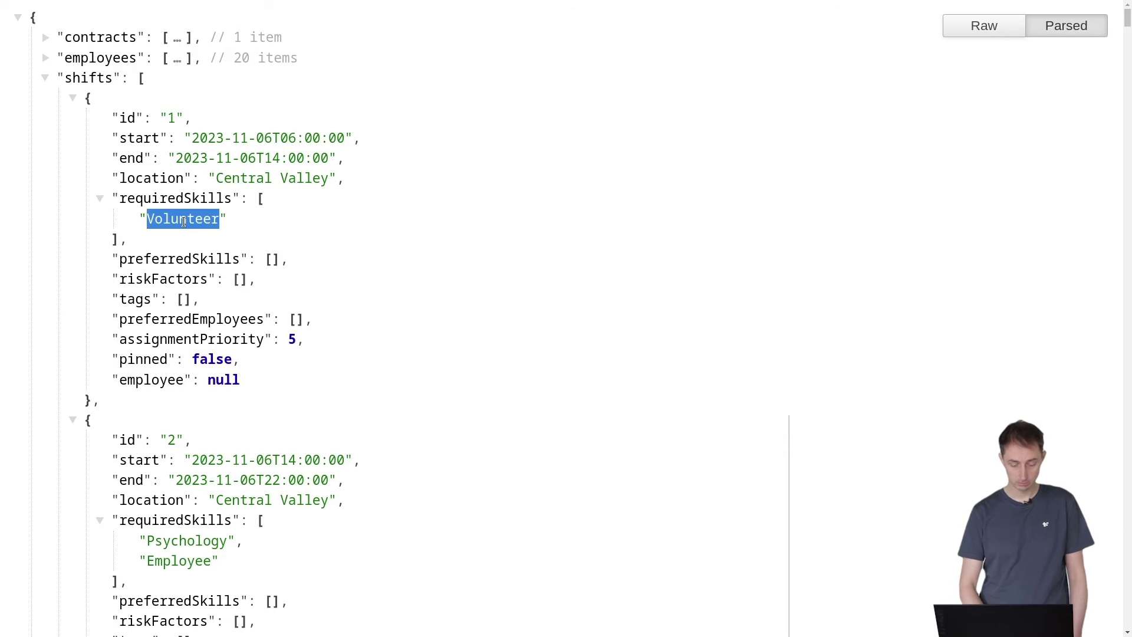
scroll(154, 219, down, 2)
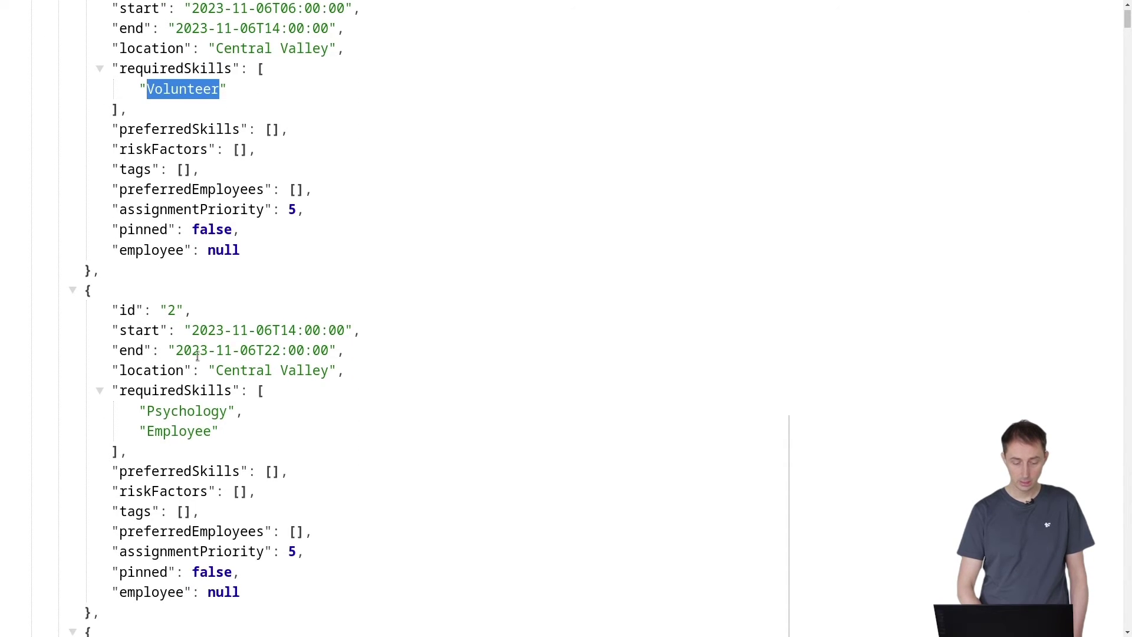
click(185, 429)
double_click(189, 409)
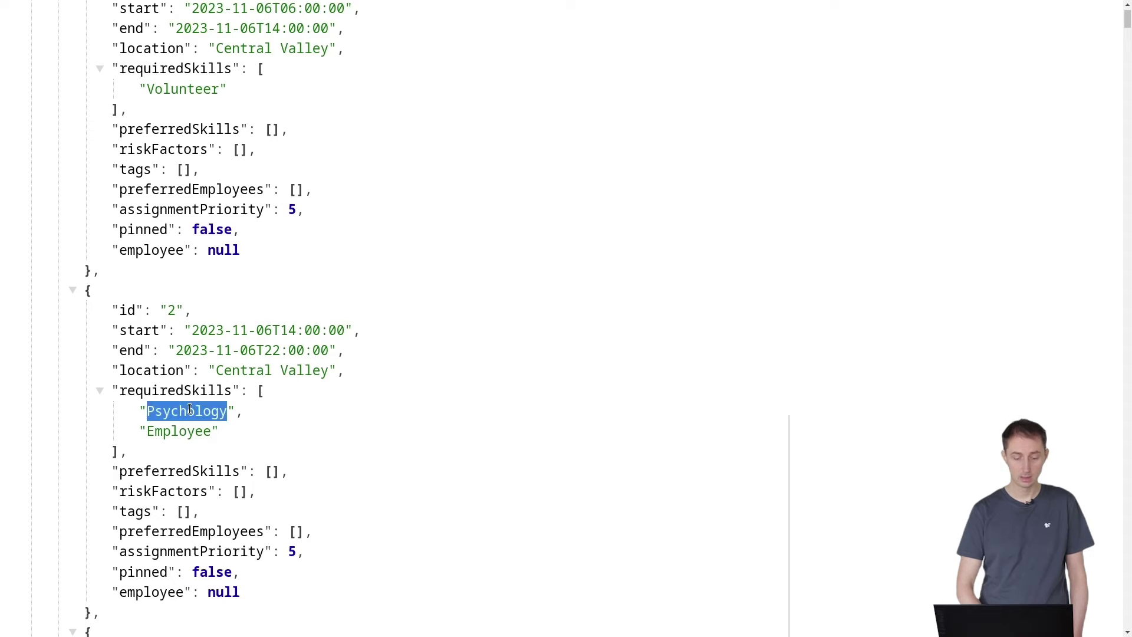
scroll(188, 409, down, 1)
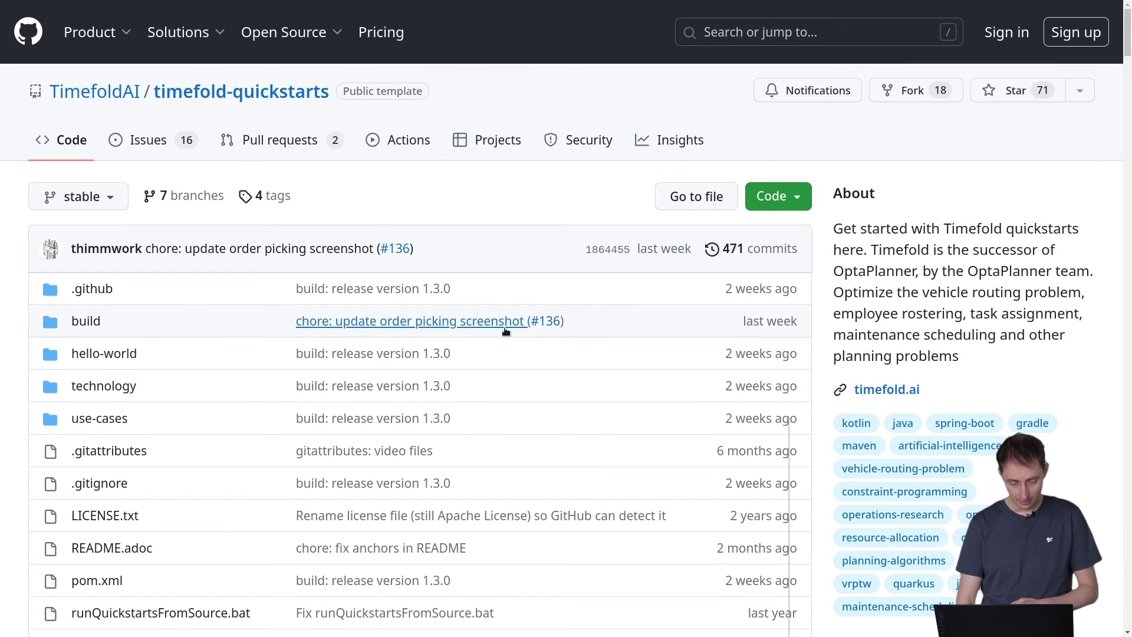
Open use-cases/employee-scheduling and scroll its README to the Run the application steps with mvn quarkus:dev
click(117, 420)
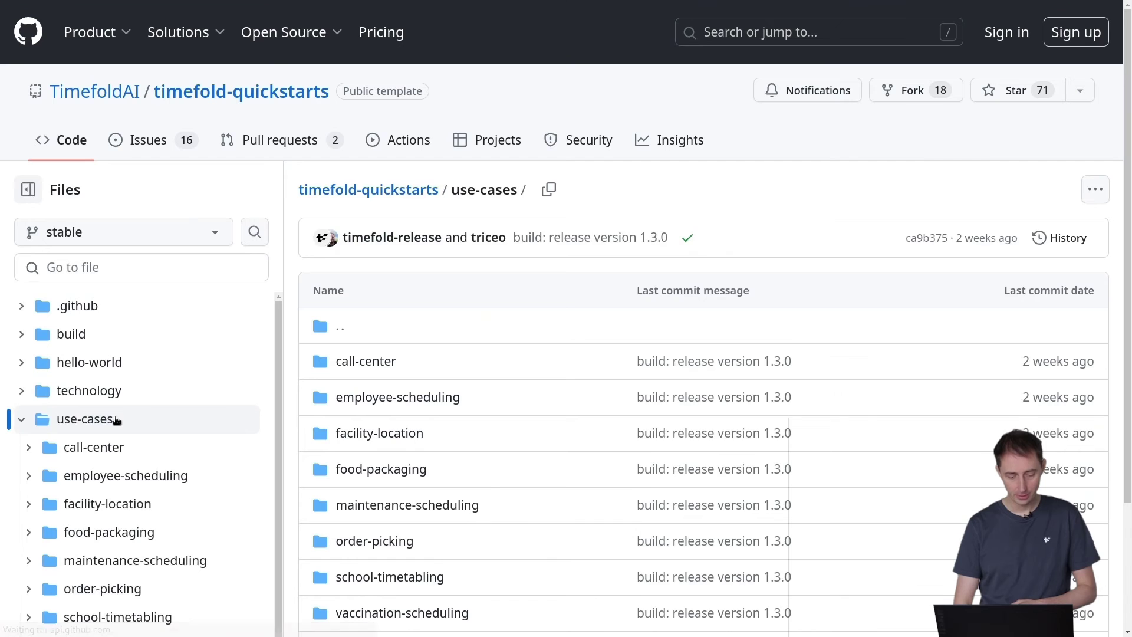
click(131, 481)
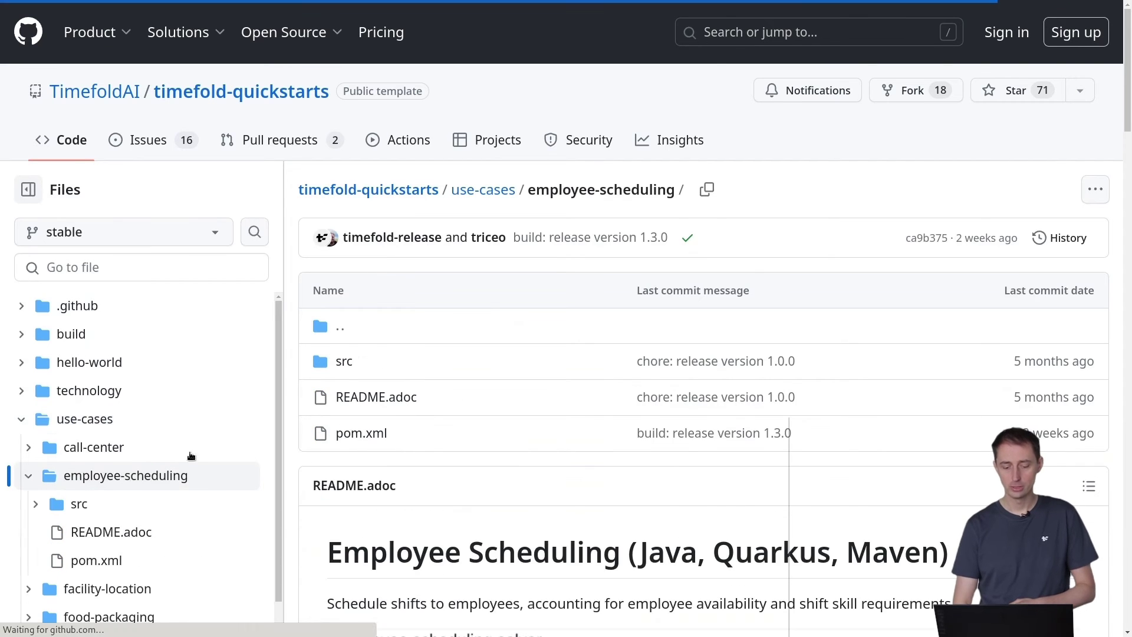
scroll(595, 352, down, 3)
scroll(597, 350, down, 12)
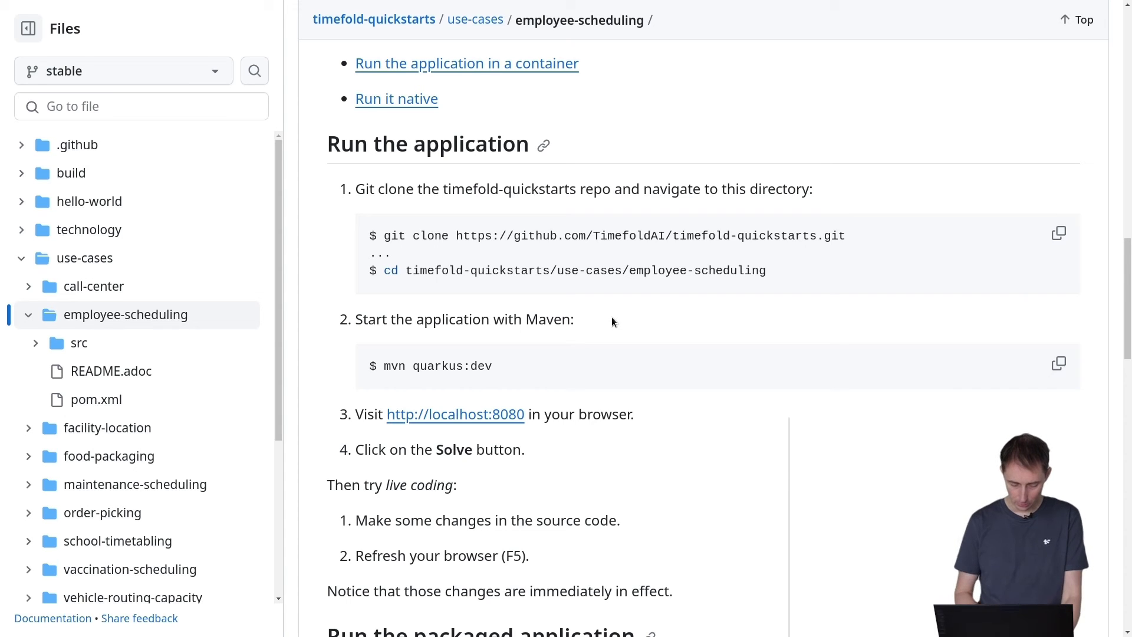
Open EmployeeSchedulingConstraintProvider in IntelliJ and narrow the project tree to widen the editor
key(alt+Tab)
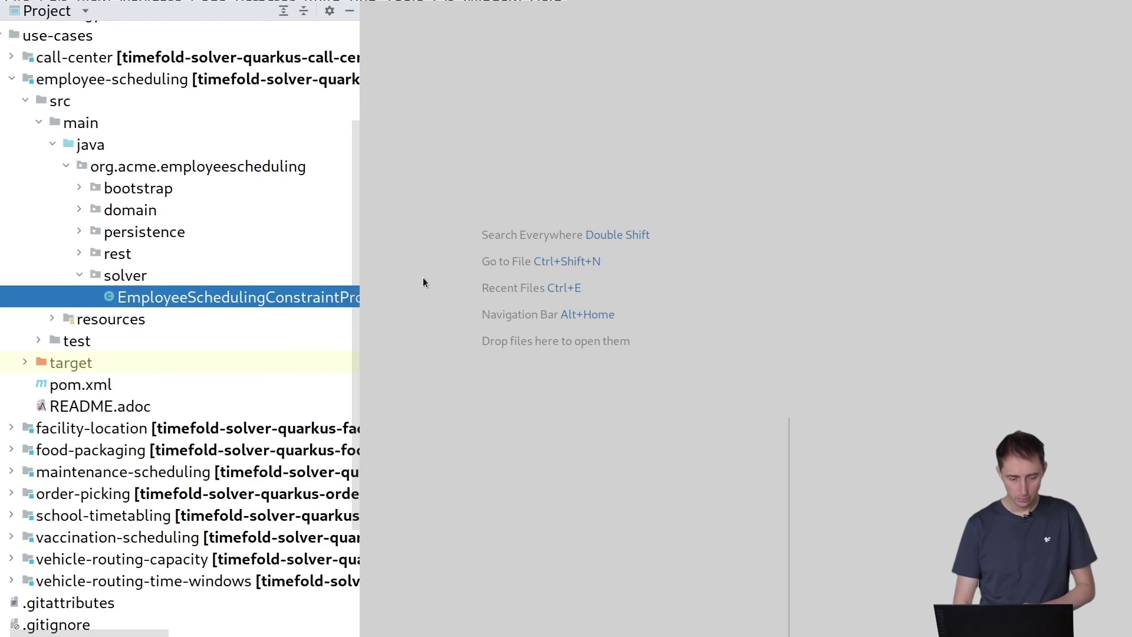
click(75, 211)
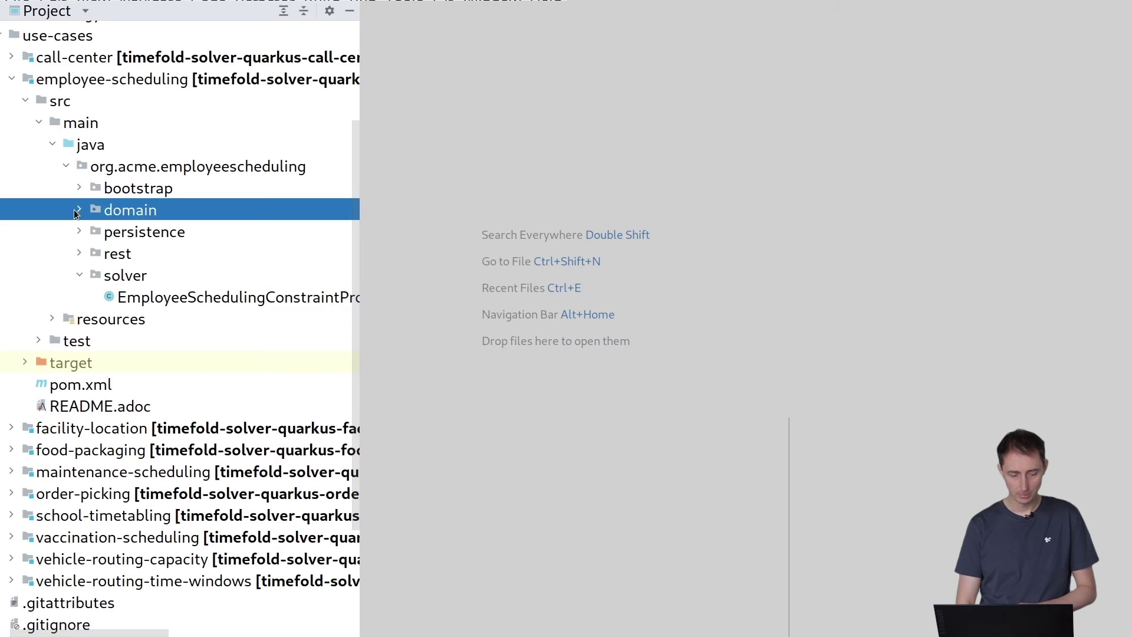
click(78, 210)
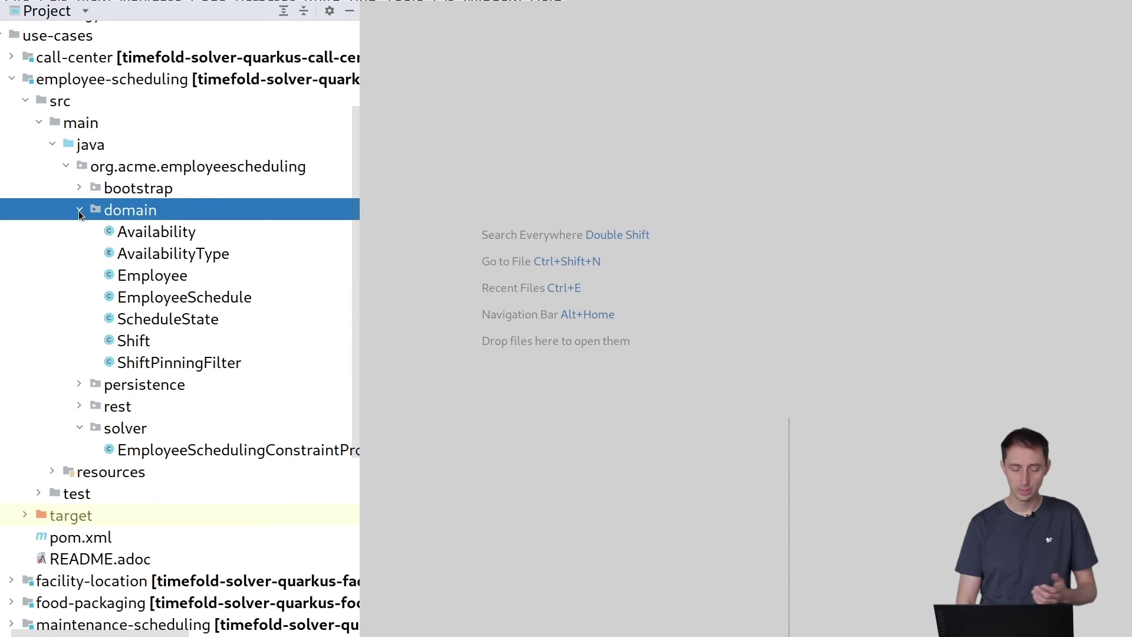
click(79, 211)
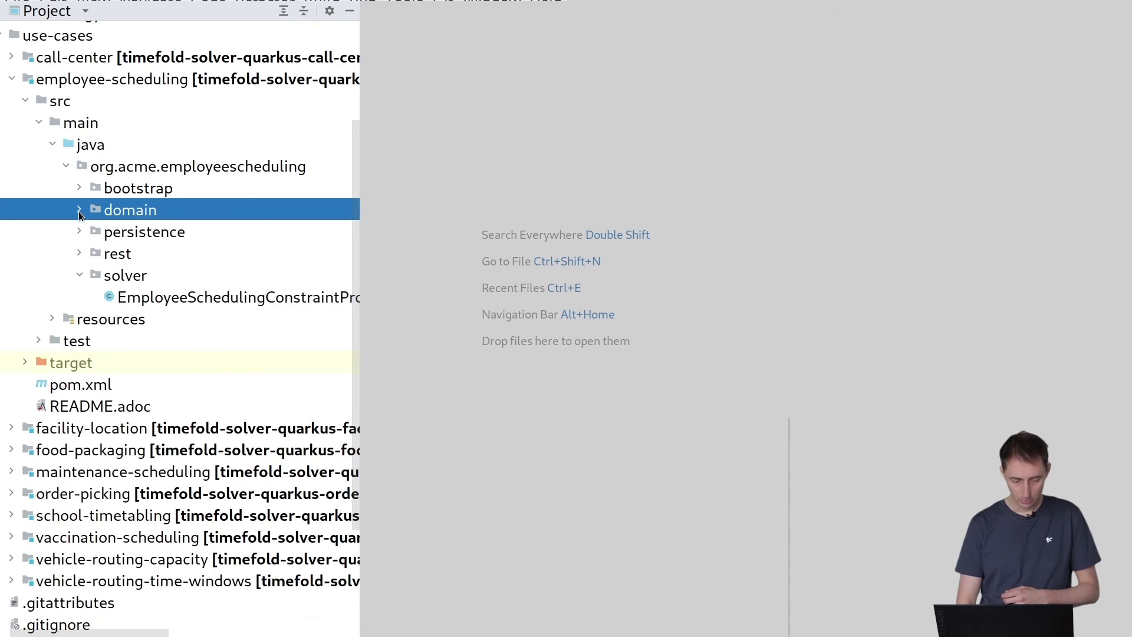
double_click(187, 299)
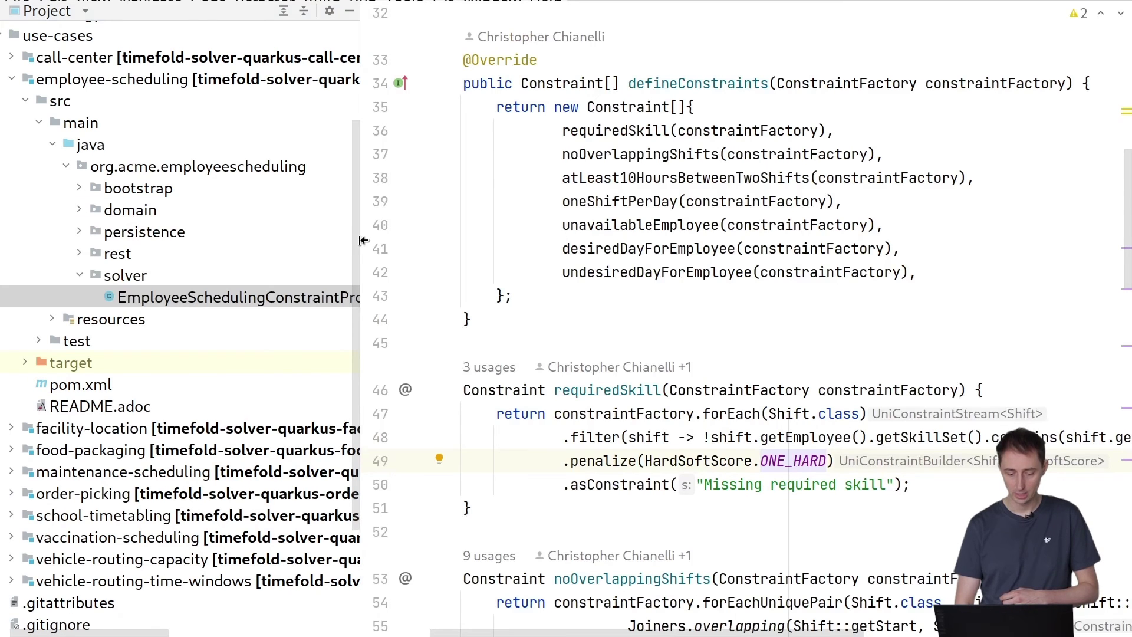
drag(360, 241, 187, 229)
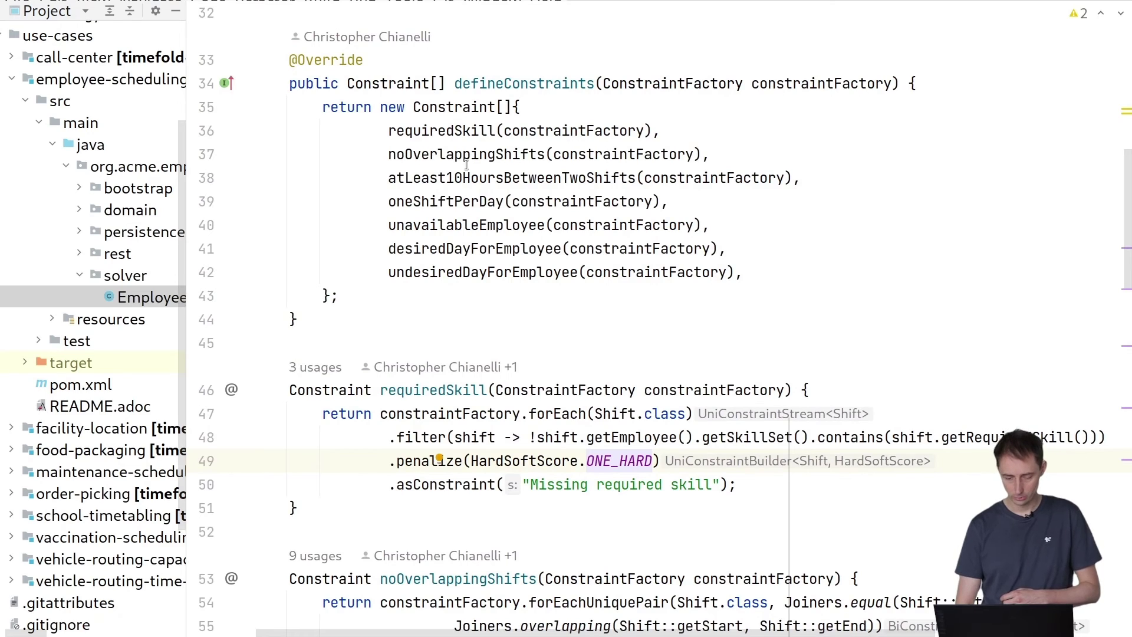
Trace requiredSkill through Shift, getEmployee, getSkillSet and getRequiredSkill to its ONE_HARD penalty
double_click(452, 130)
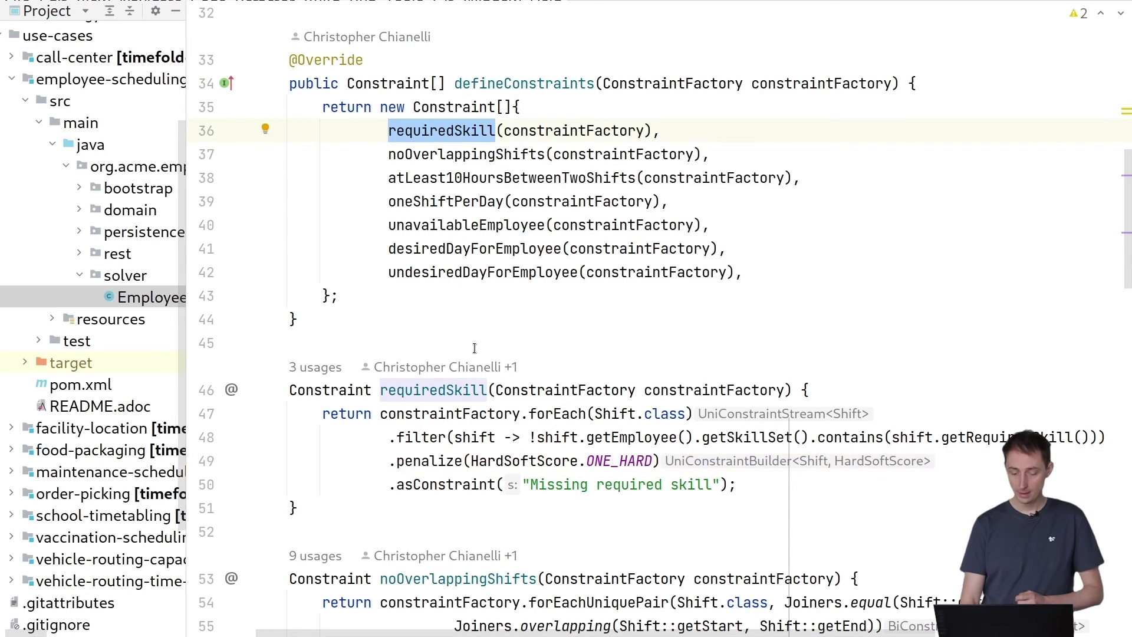
click(597, 413)
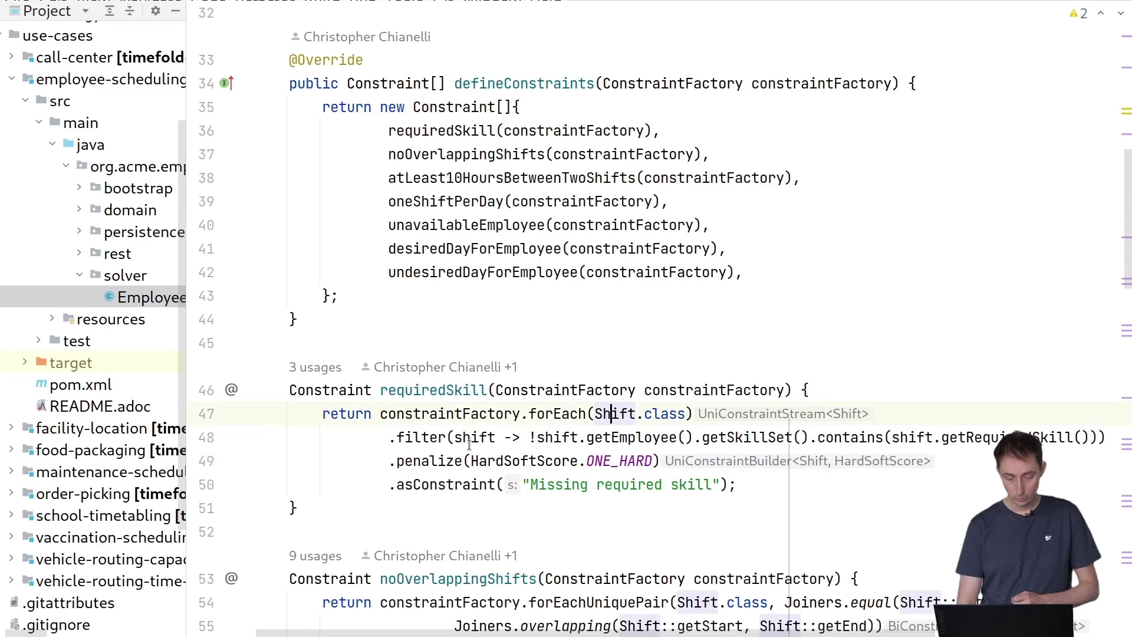
click(611, 436)
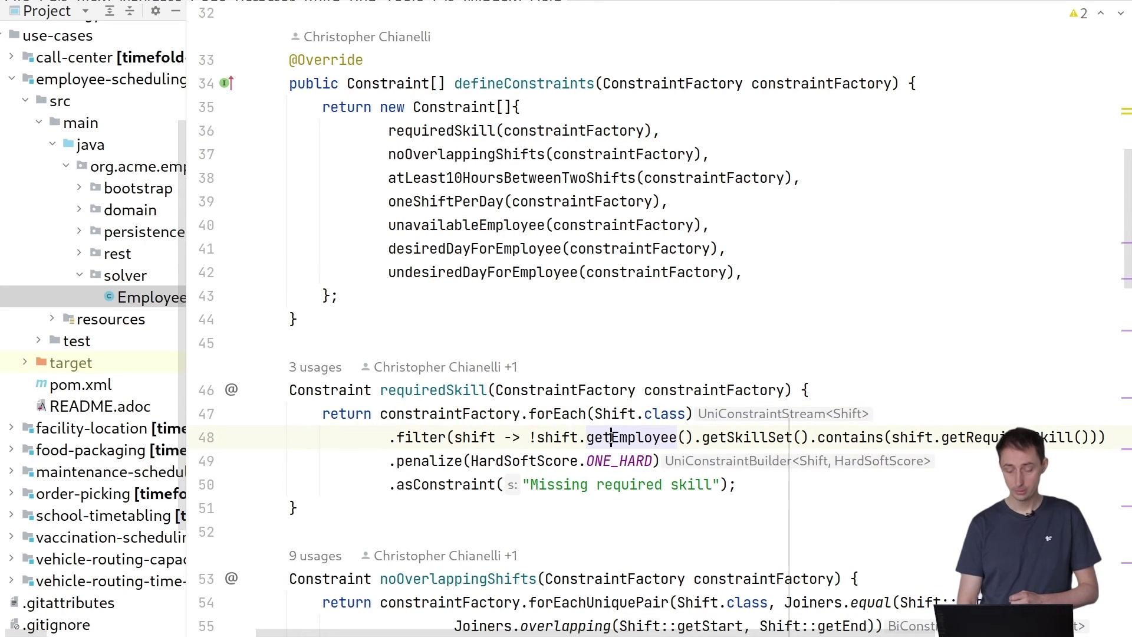
click(743, 438)
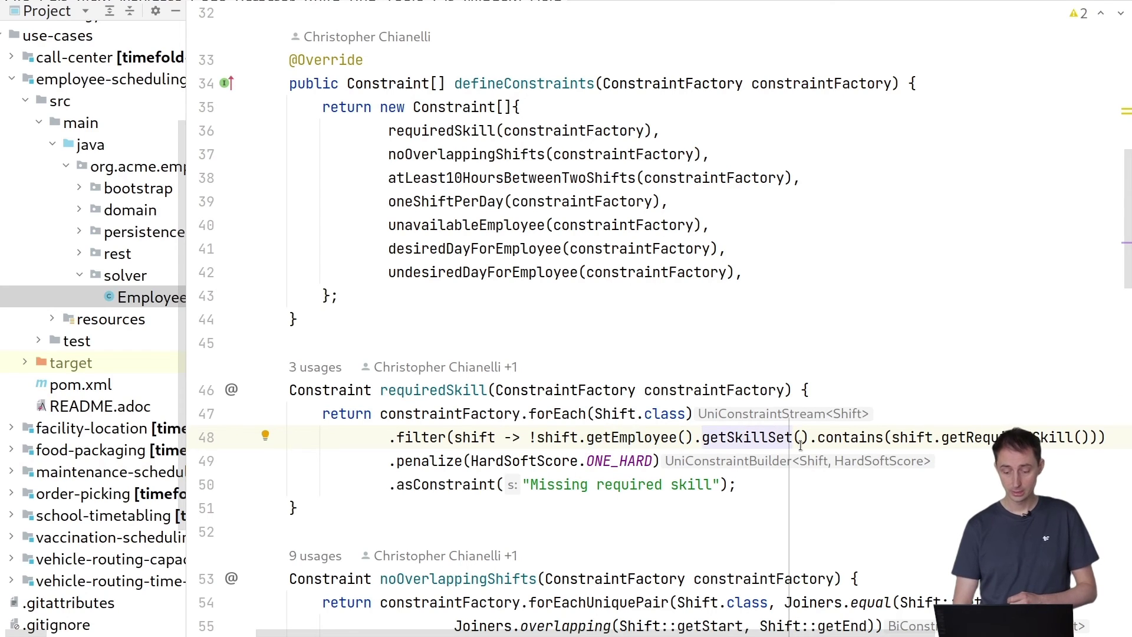
click(983, 438)
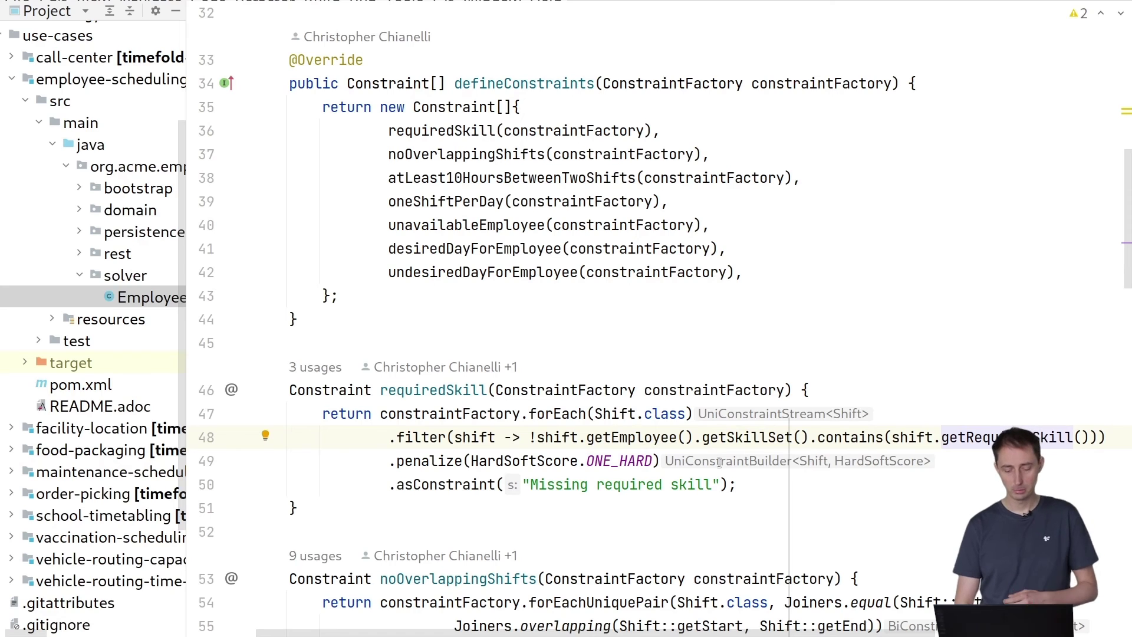
double_click(615, 459)
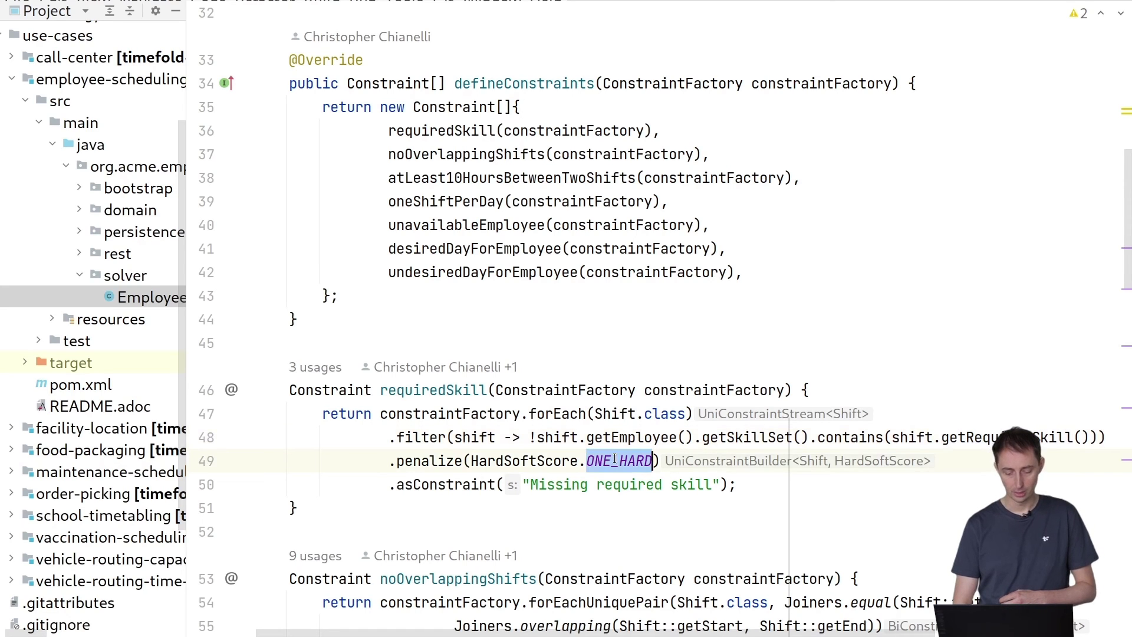